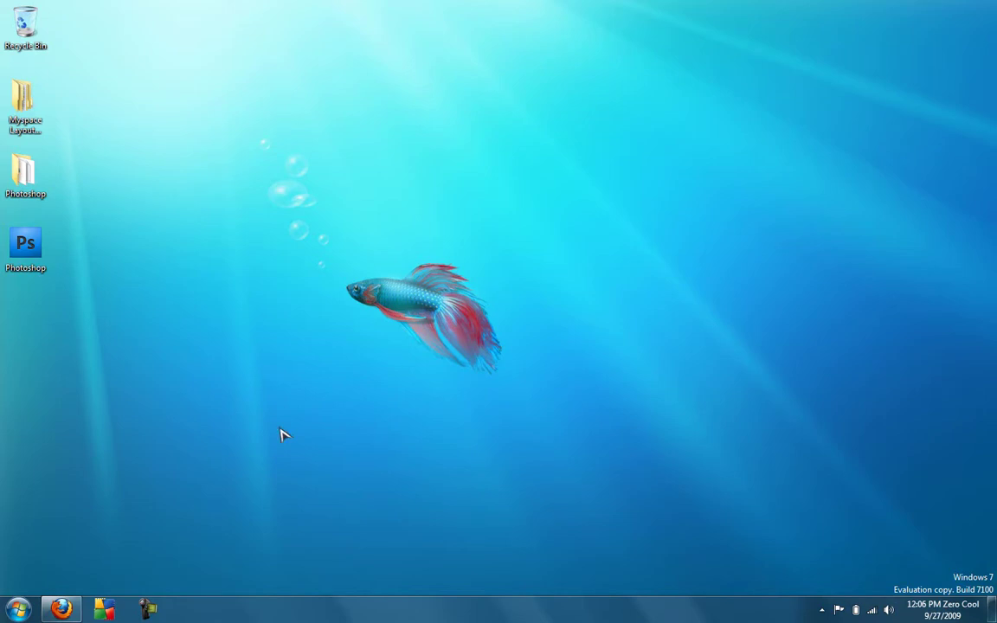
# Step: Close the running Firefox window and launch Internet Explorer
pyautogui.rightClick(61, 609)
pyautogui.click(44, 572)
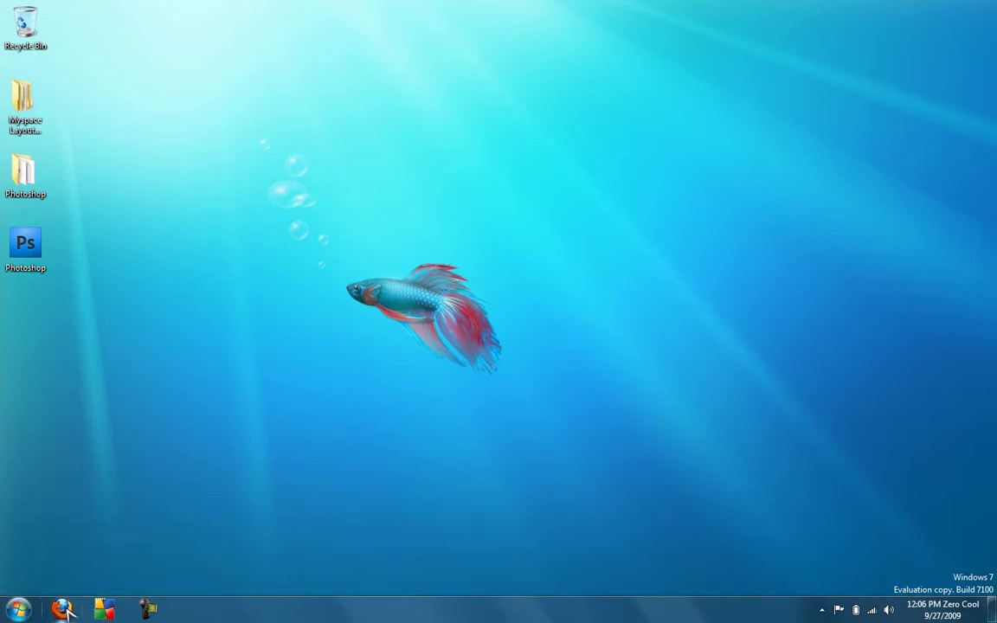
pyautogui.click(20, 612)
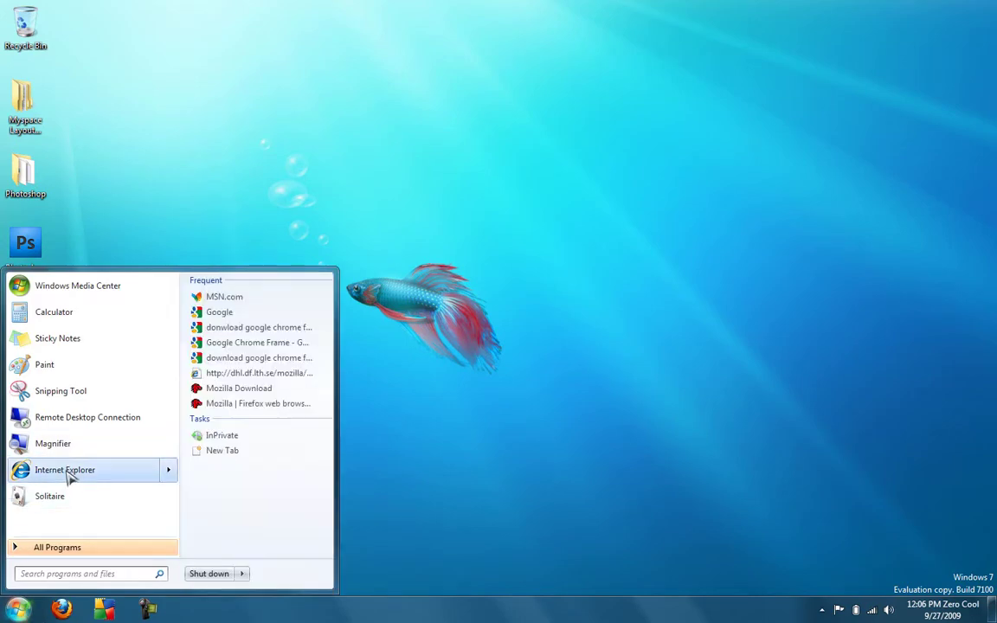
pyautogui.click(67, 474)
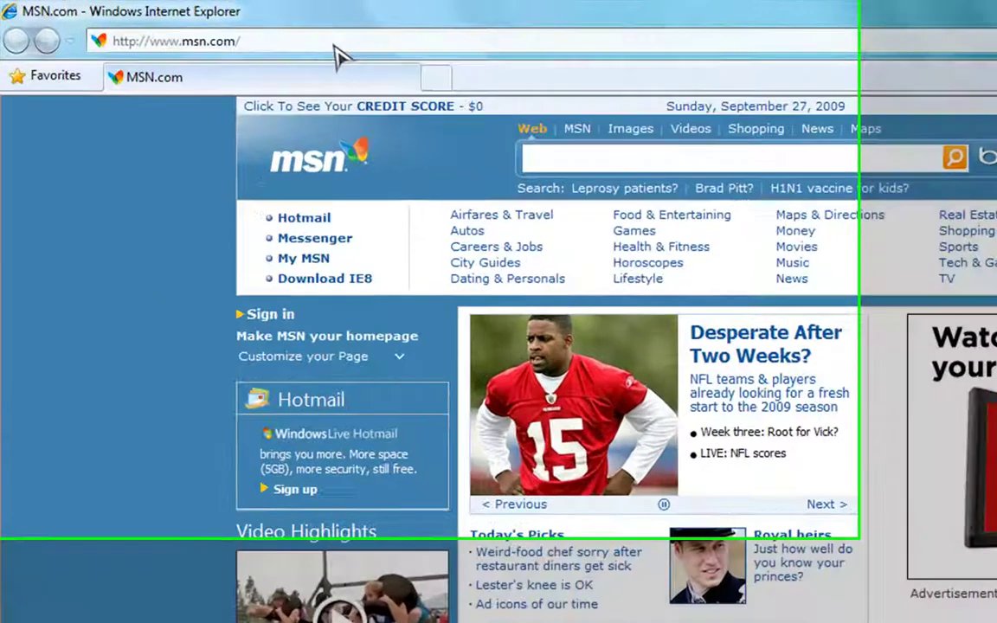
pyautogui.click(217, 27)
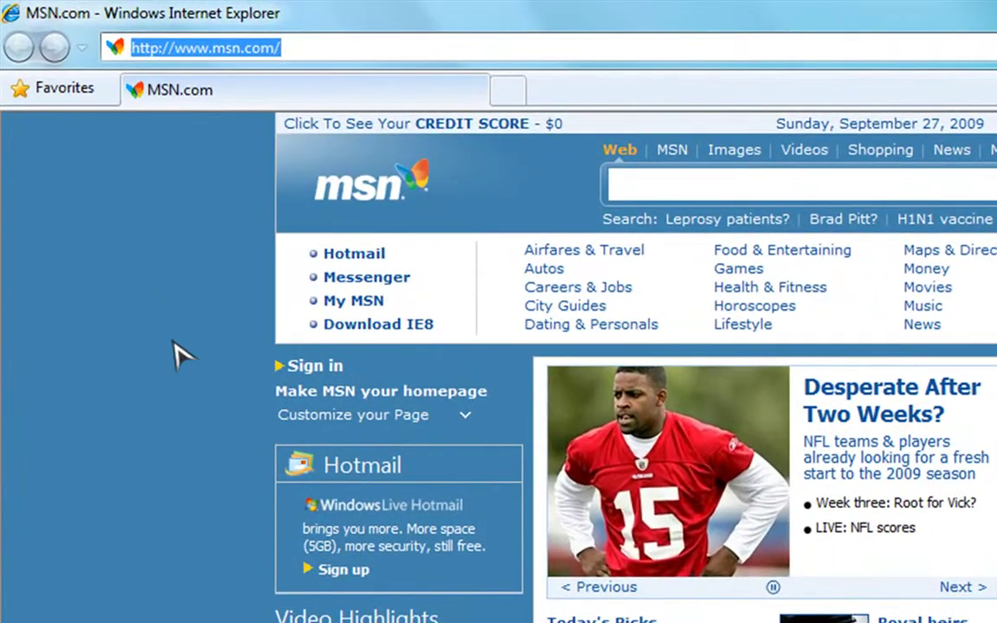
pyautogui.write('www.google.com')
pyautogui.press('Return')
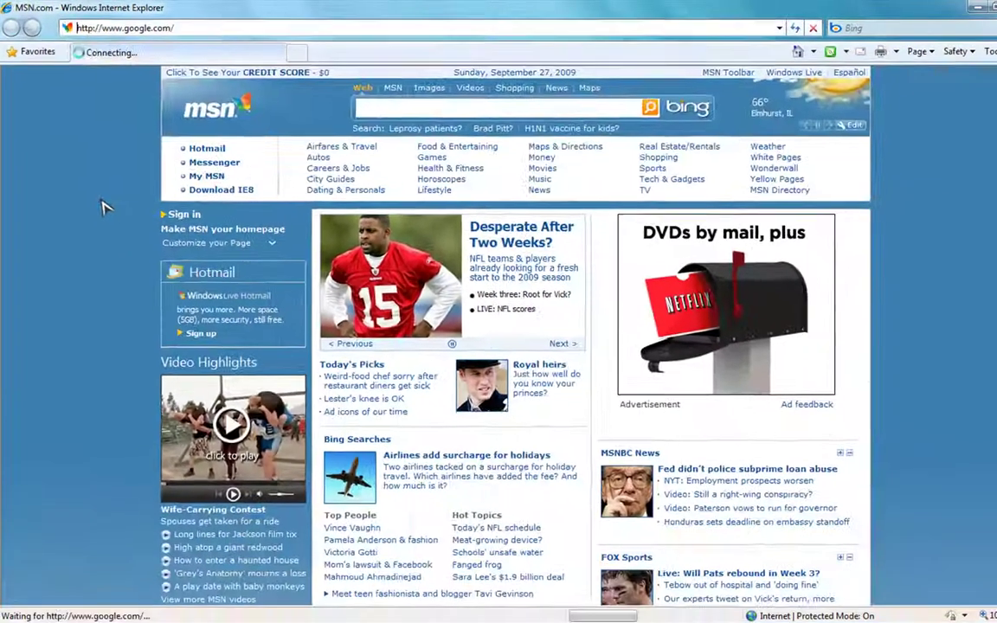
# Step: Search Google for "download google chrome frame" and open the Google Chrome Frame result on Google Code
pyautogui.write('download google ')
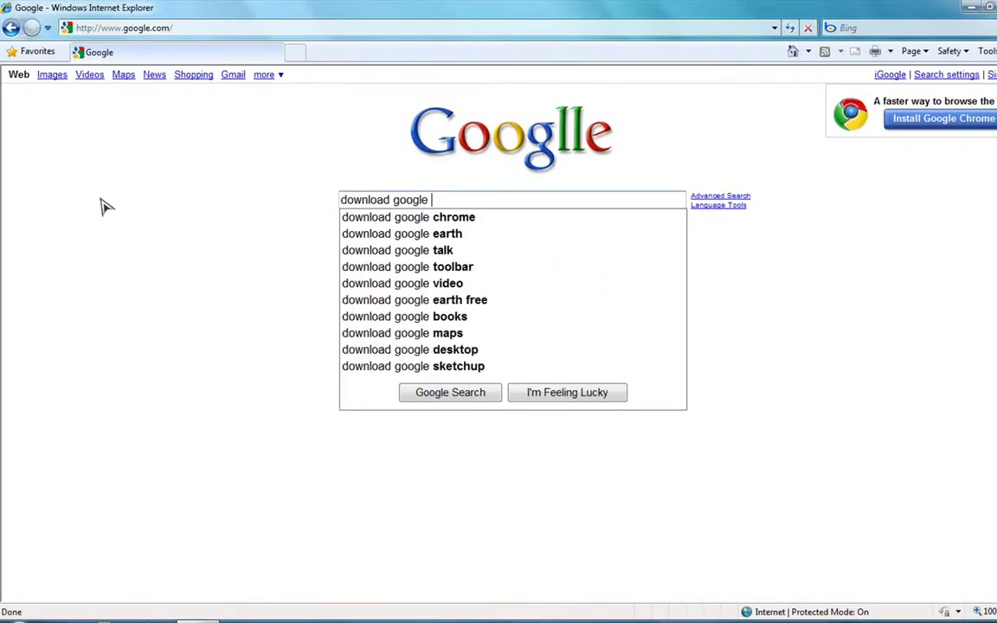
pyautogui.write('chrome frame')
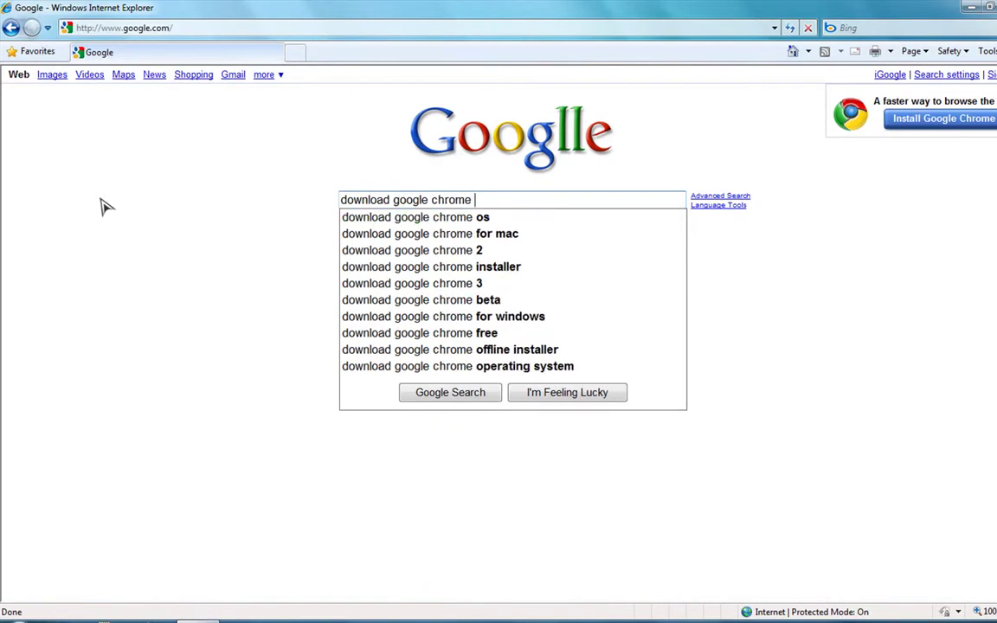
pyautogui.press('Return')
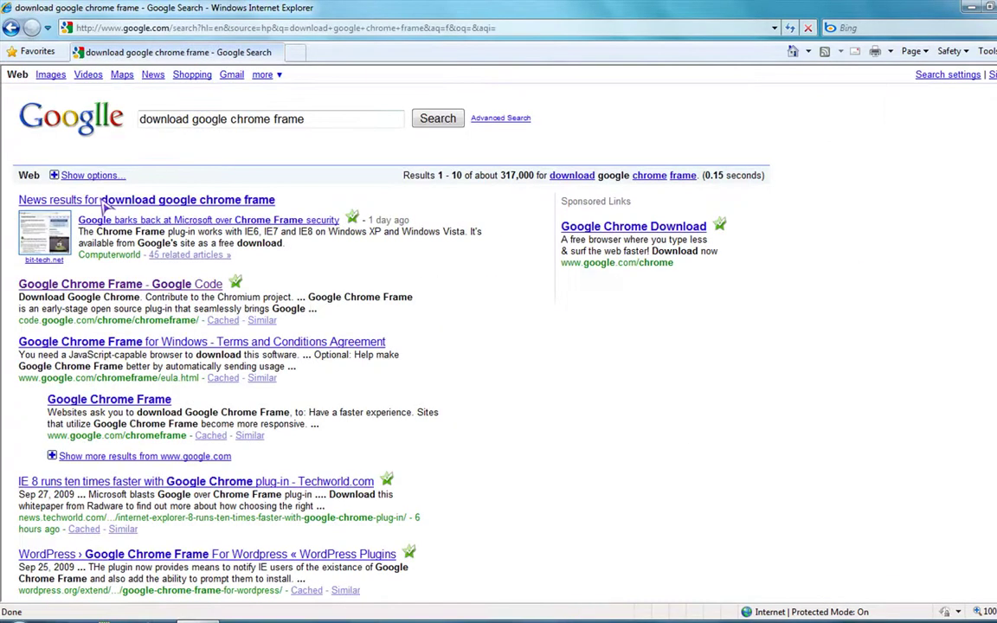
pyautogui.moveTo(24, 333); pyautogui.dragTo(132, 325)
pyautogui.click(130, 285)
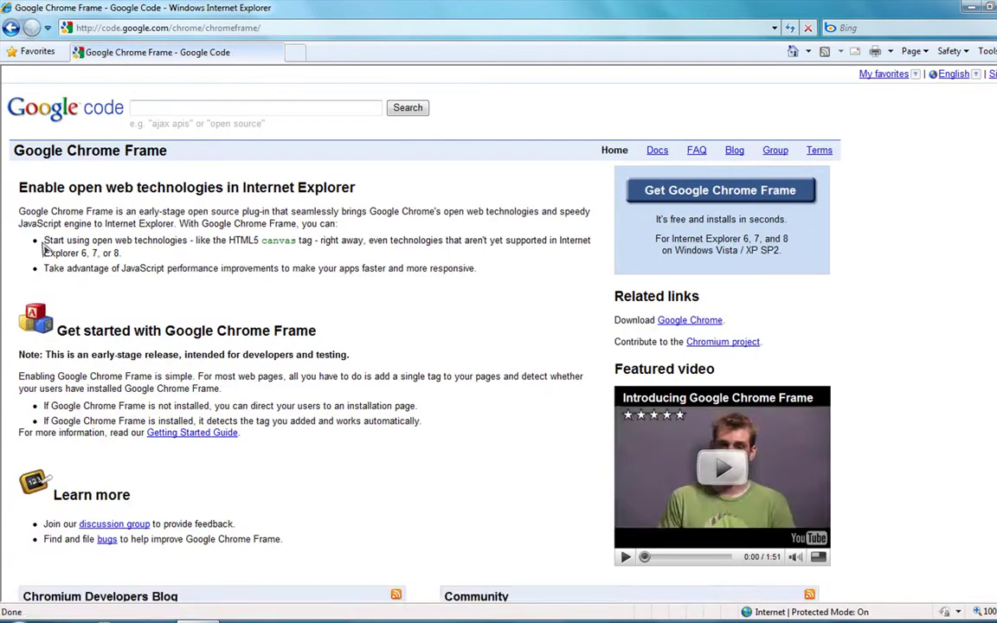
# Step: Read the Google Chrome Frame description, covering open web technologies, the HTML5 canvas tag and JavaScript performance improvements
pyautogui.moveTo(42, 240); pyautogui.dragTo(152, 248)
pyautogui.click(152, 248)
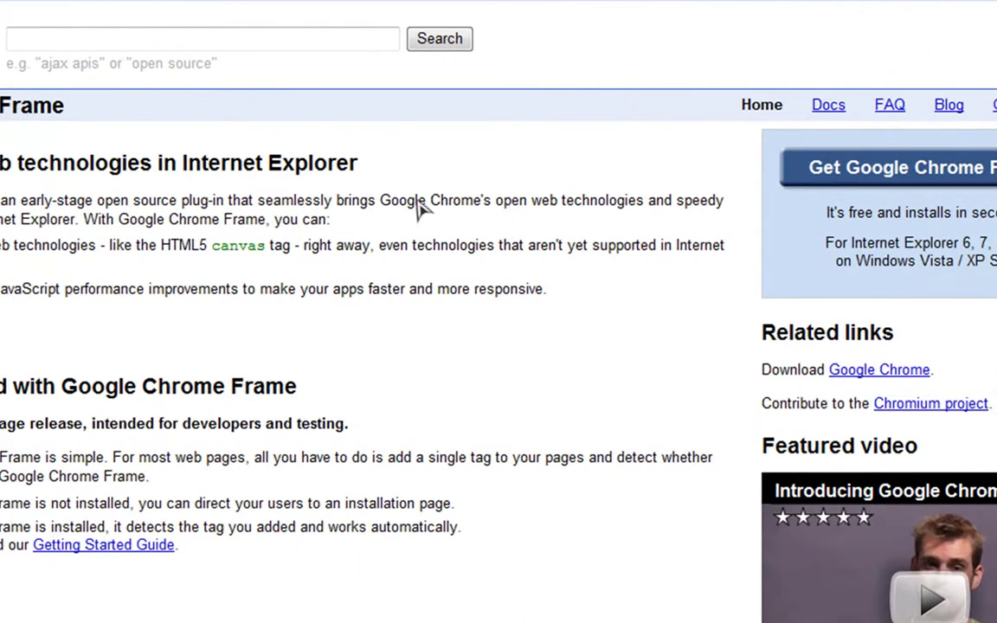
pyautogui.moveTo(382, 207); pyautogui.dragTo(601, 213)
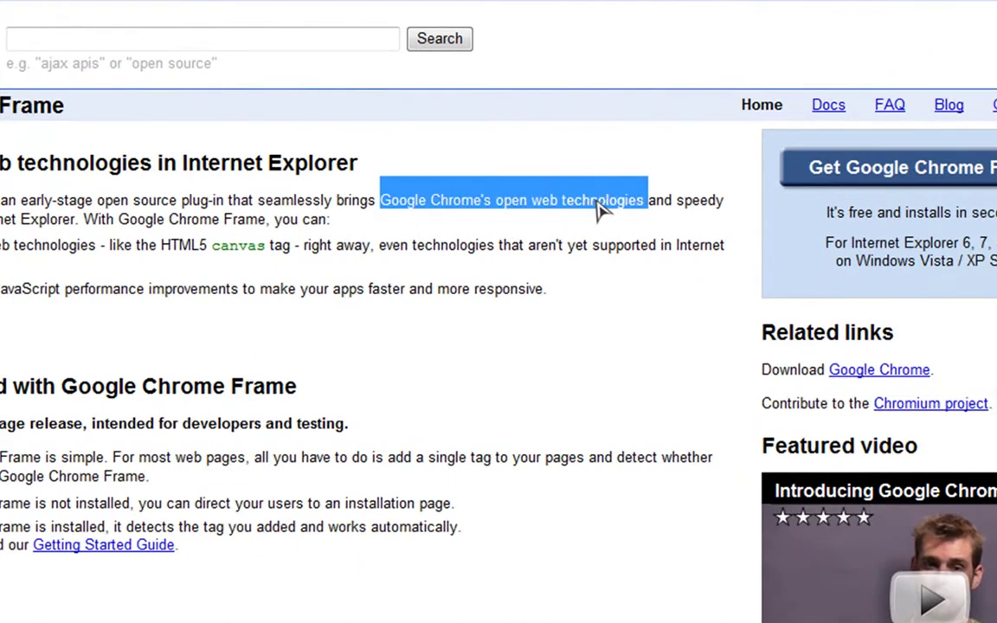
pyautogui.click(641, 206)
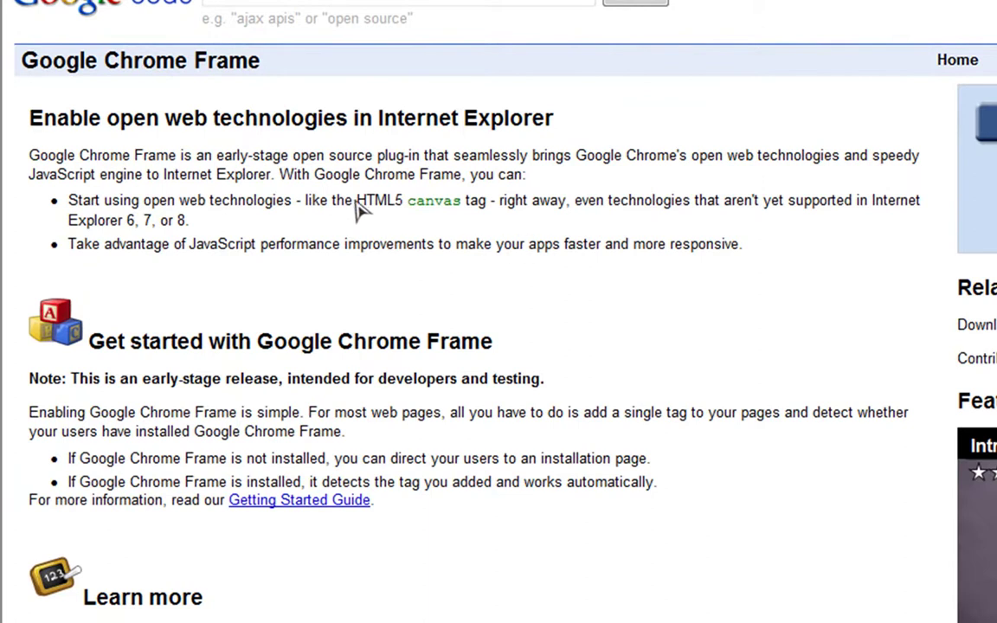
pyautogui.moveTo(355, 200); pyautogui.dragTo(416, 205)
pyautogui.click(423, 208)
pyautogui.moveTo(64, 248); pyautogui.dragTo(746, 252)
pyautogui.click(740, 246)
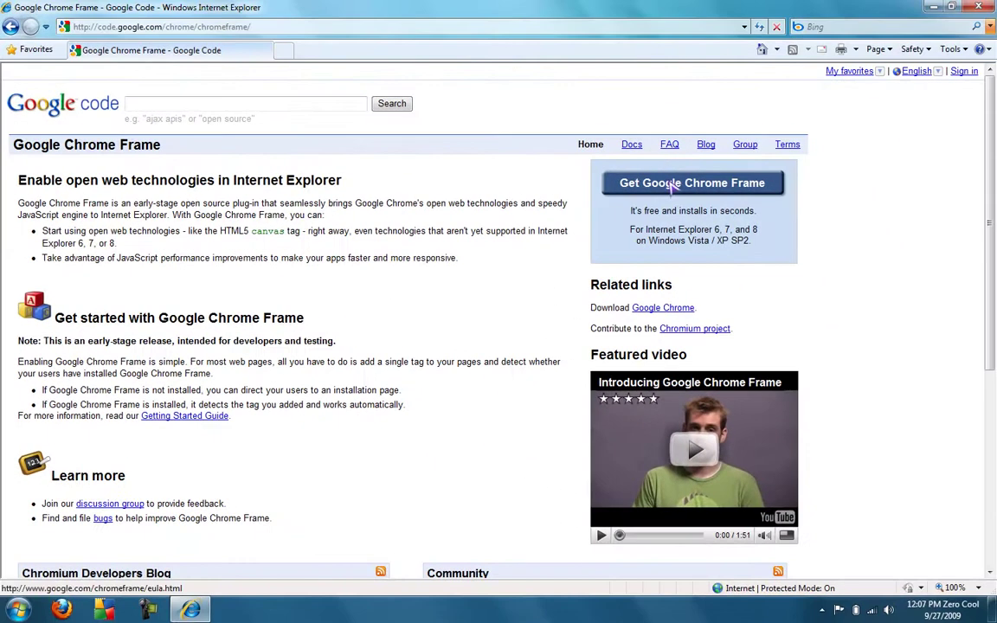
# Step: Get Google Chrome Frame, accept its terms of service, run the Google Installer and close it when finished
pyautogui.click(674, 184)
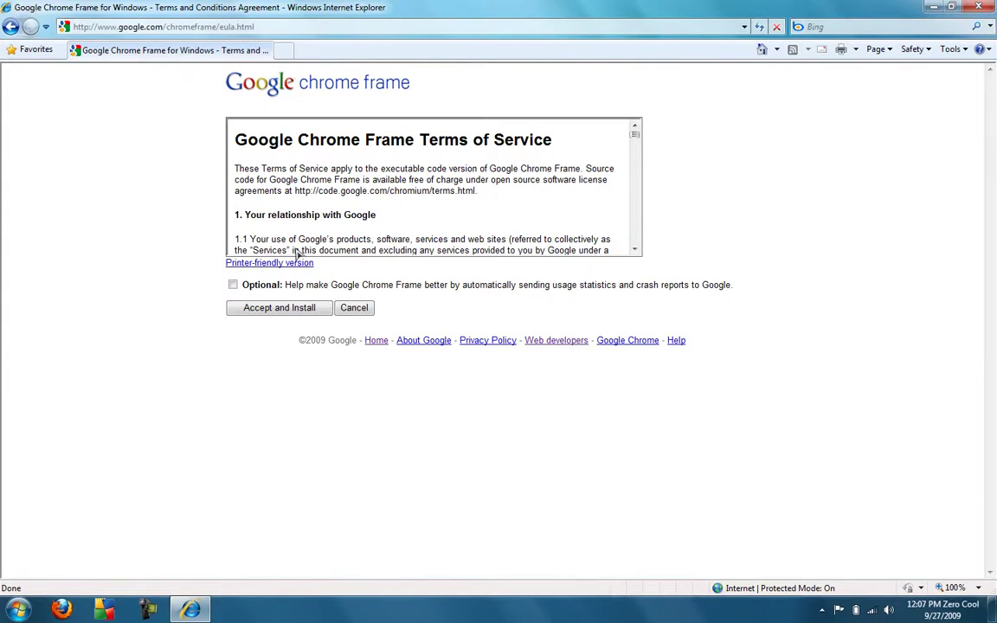
pyautogui.click(257, 310)
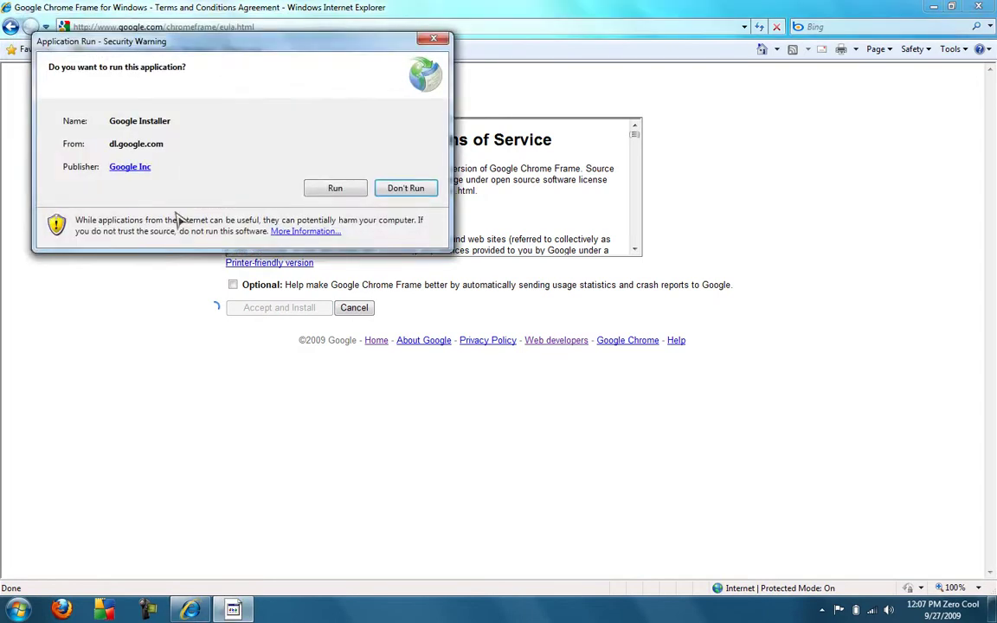
pyautogui.click(329, 188)
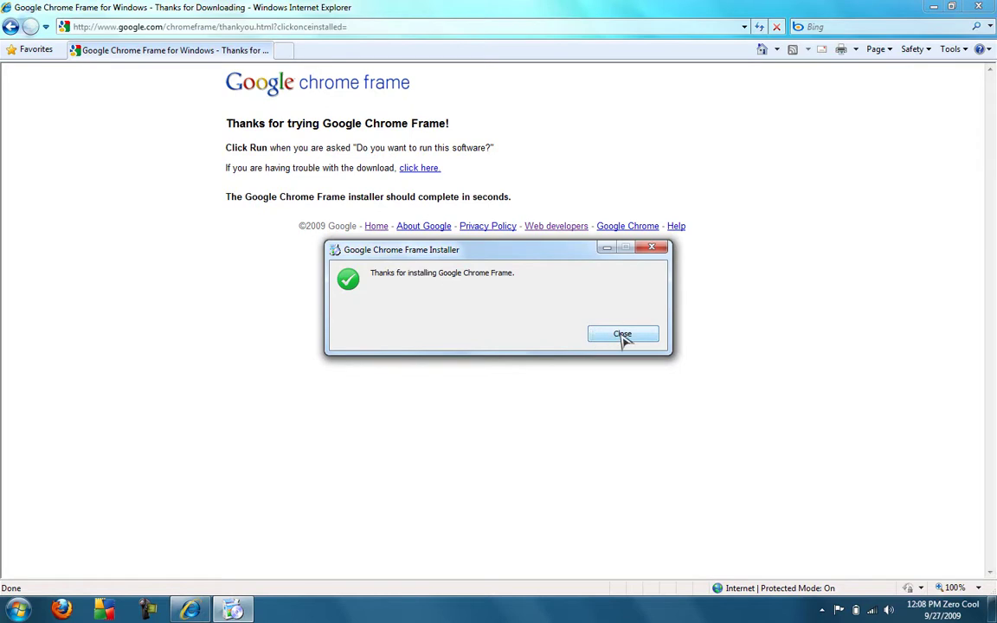
pyautogui.click(621, 337)
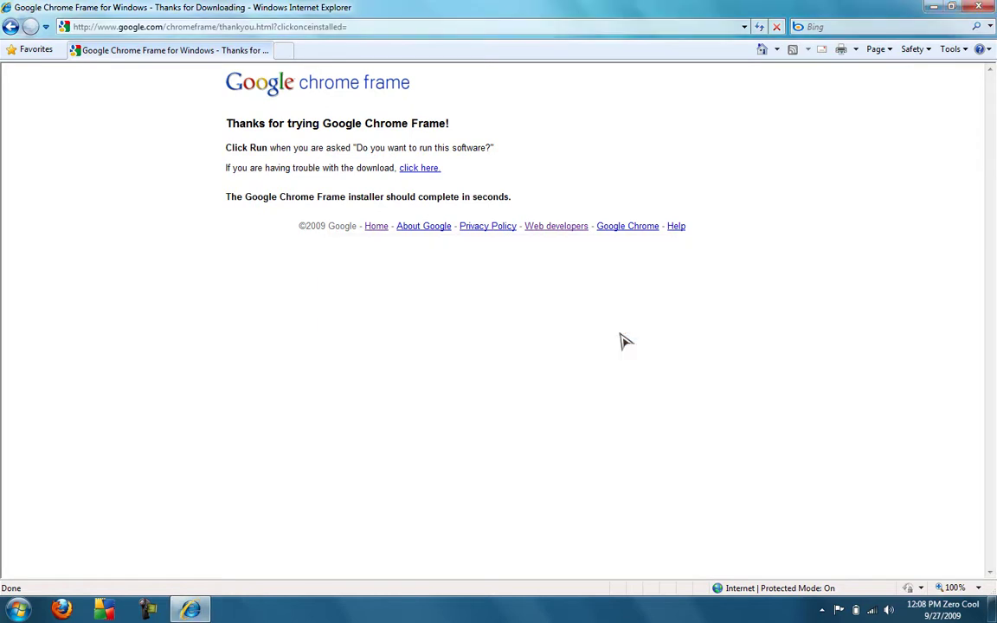
# Step: Close the browser window and start Internet Explorer again
pyautogui.click(981, 8)
pyautogui.click(19, 610)
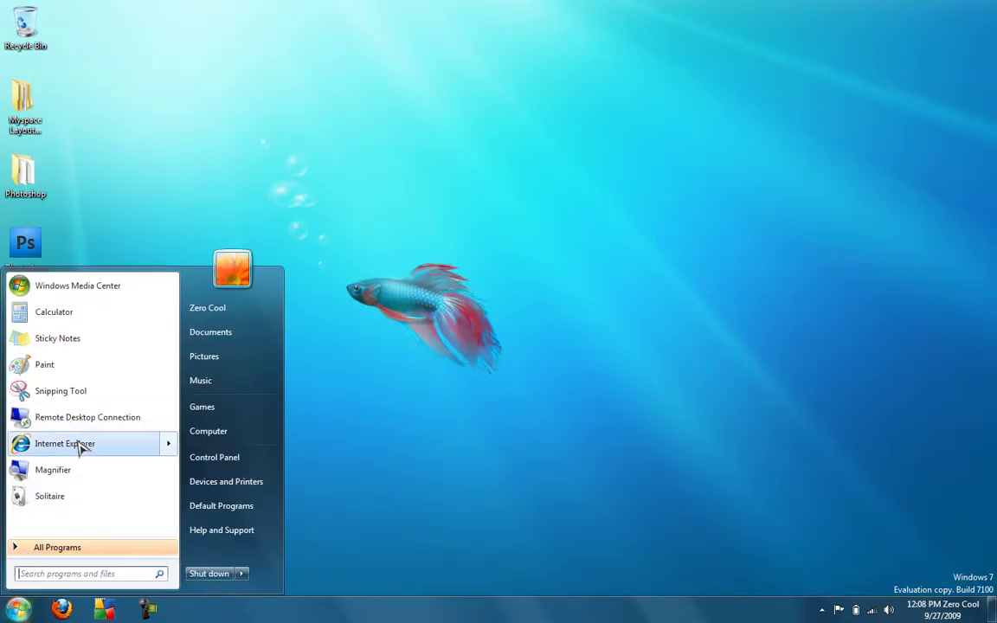
pyautogui.moveTo(80, 450)
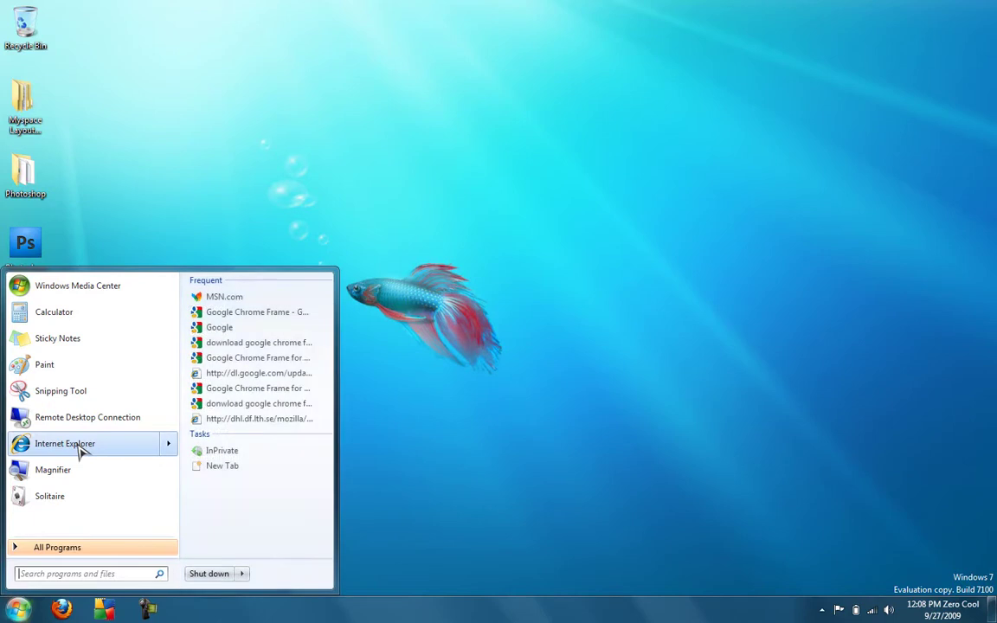
pyautogui.click(447, 419)
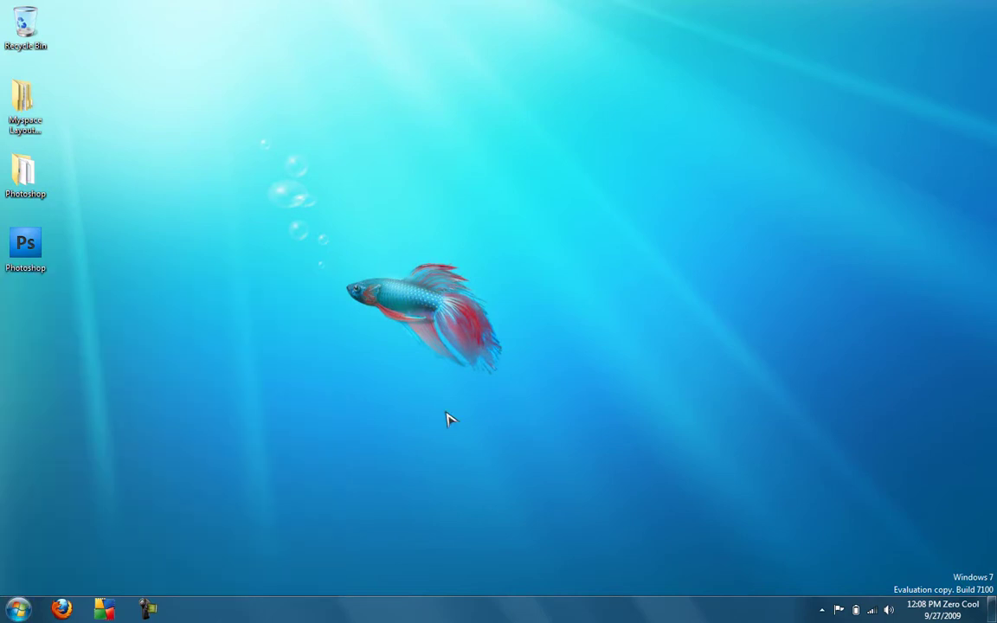
pyautogui.press('super')
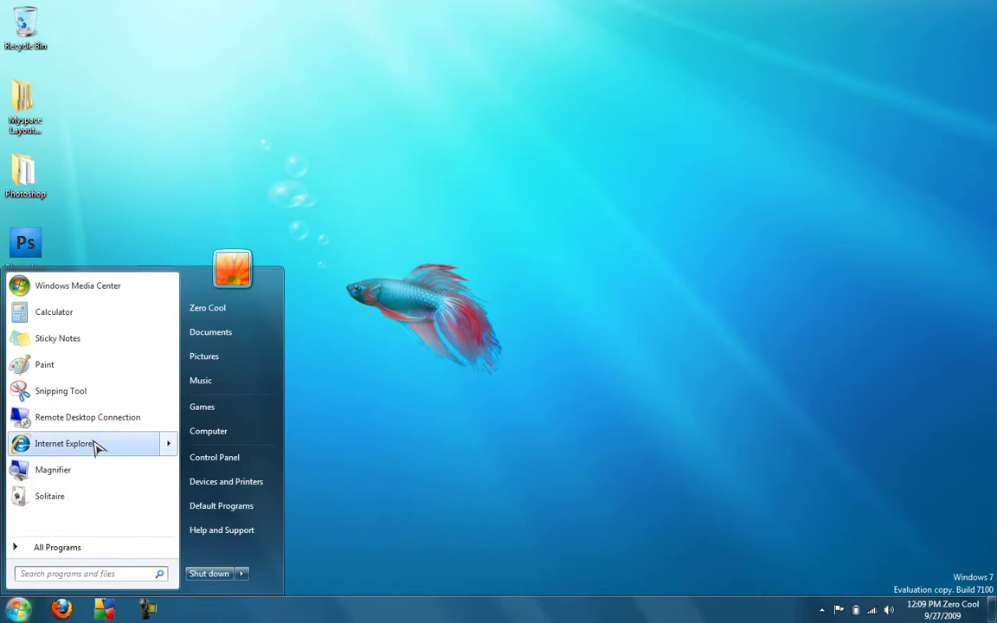
pyautogui.moveTo(98, 445)
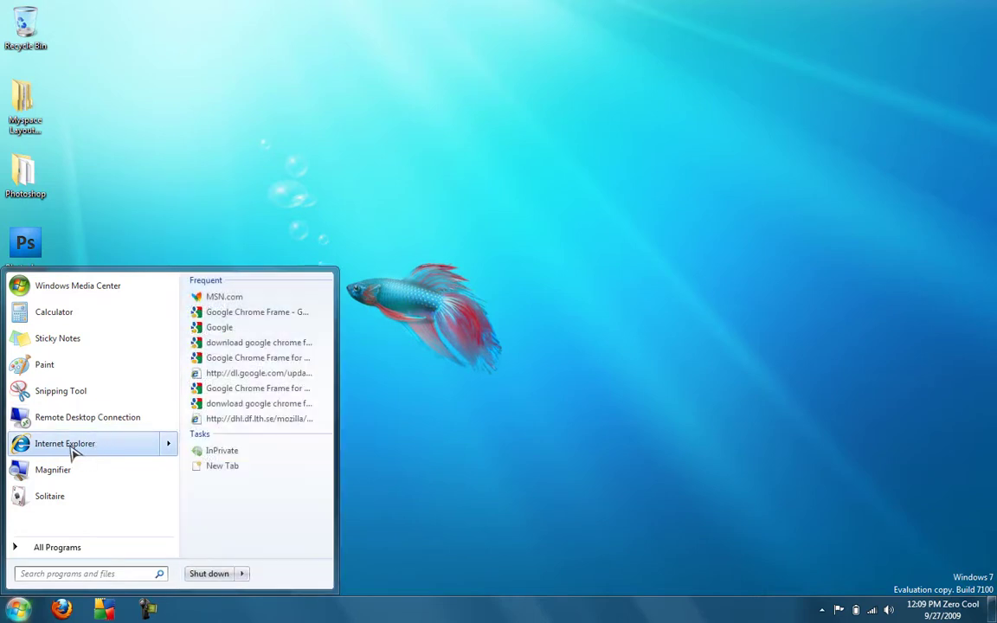
pyautogui.click(70, 446)
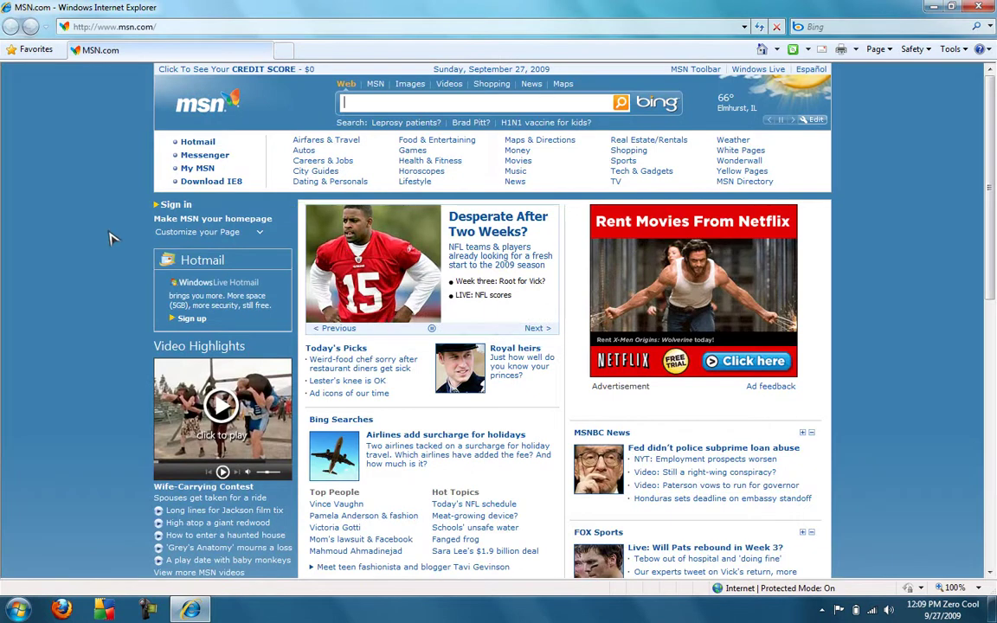
pyautogui.click(209, 32)
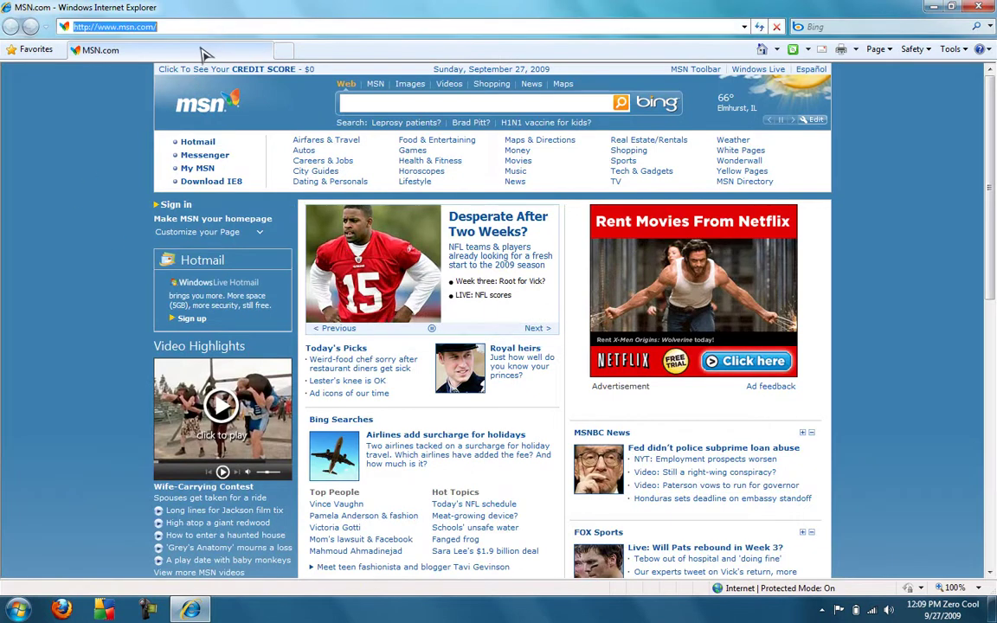
pyautogui.write('www.go')
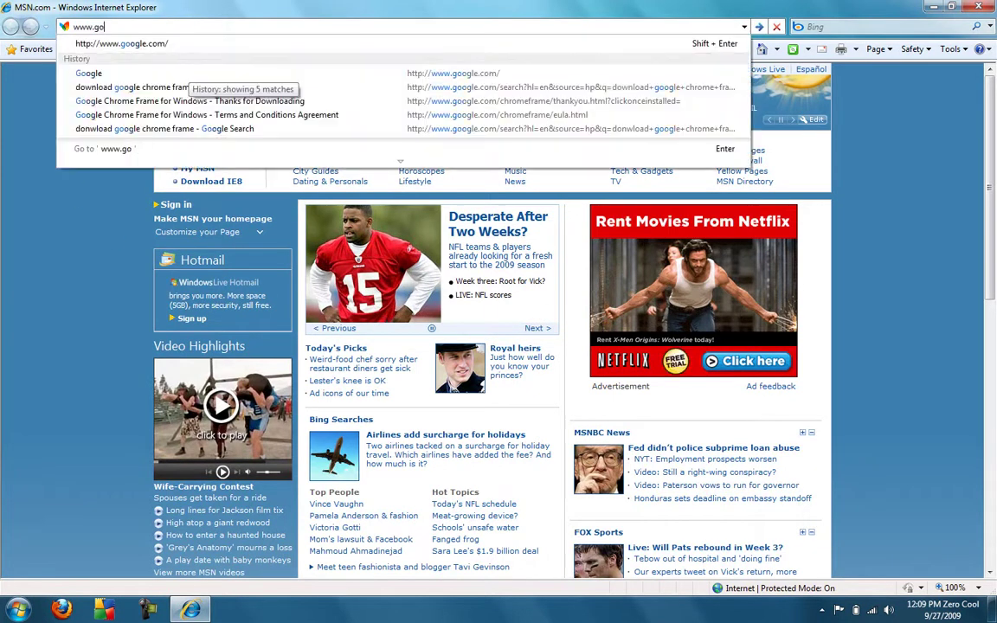
pyautogui.write('ogle.com')
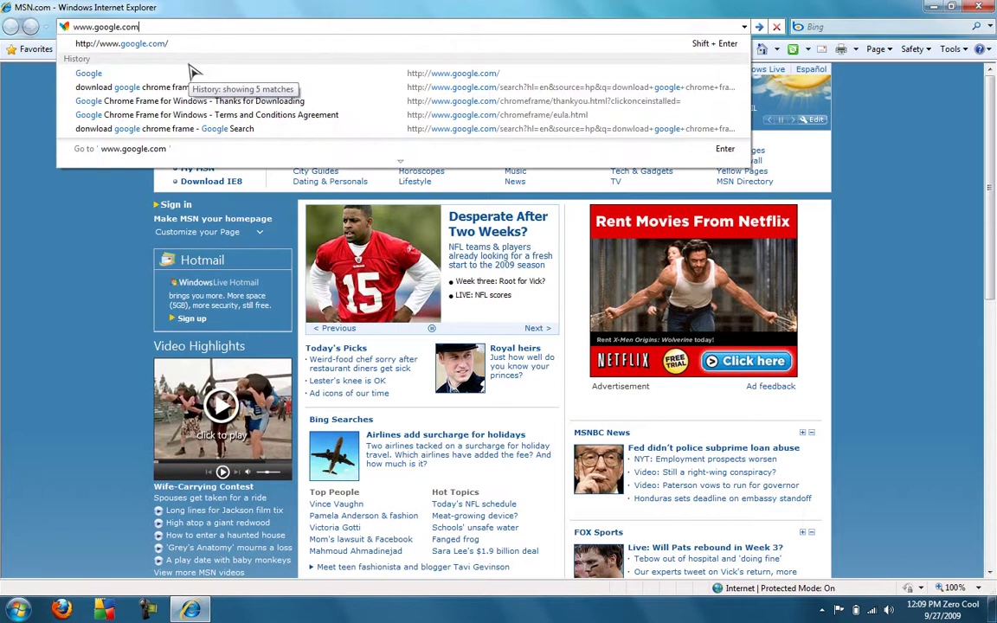
pyautogui.press('Return')
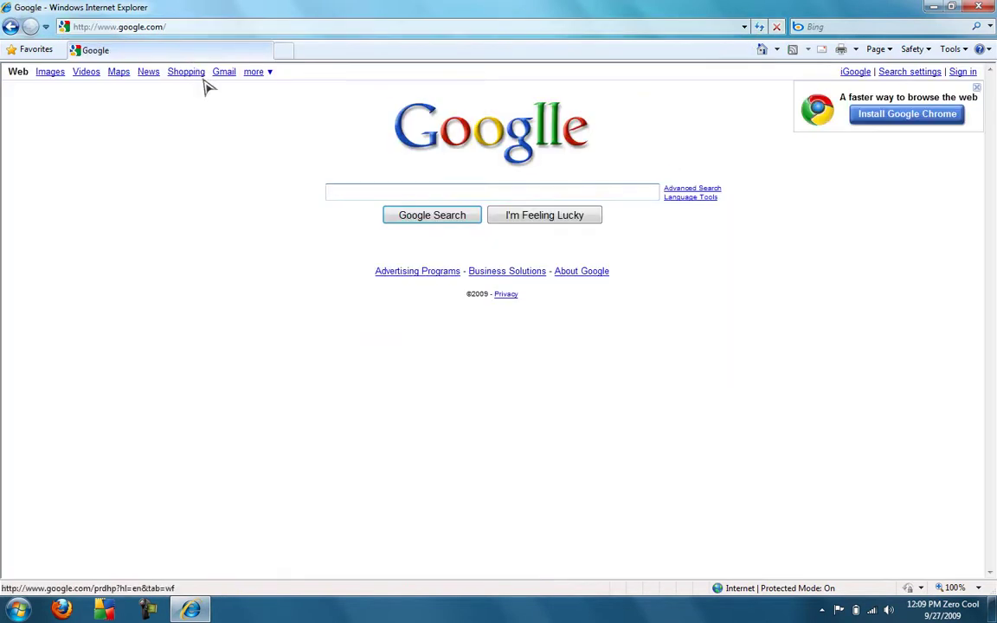
pyautogui.click(212, 27)
pyautogui.write('www')
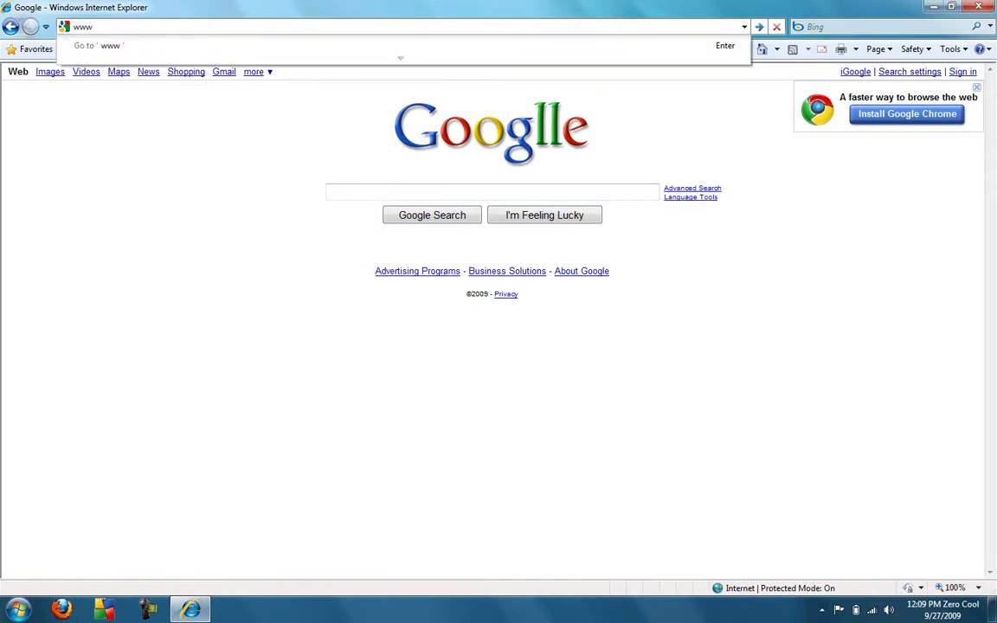
pyautogui.write('.youtube.com')
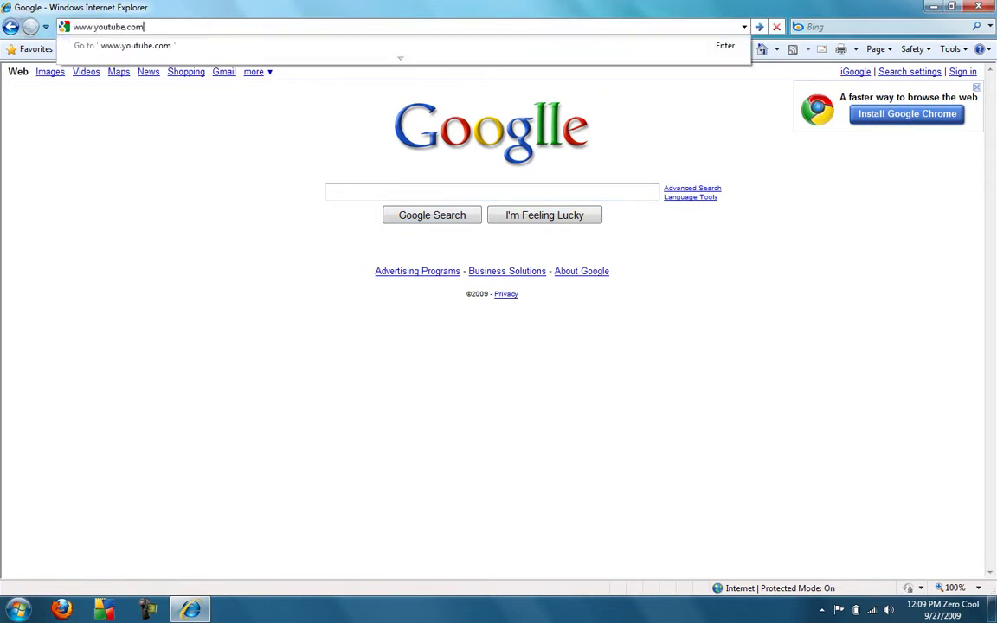
pyautogui.press('Return')
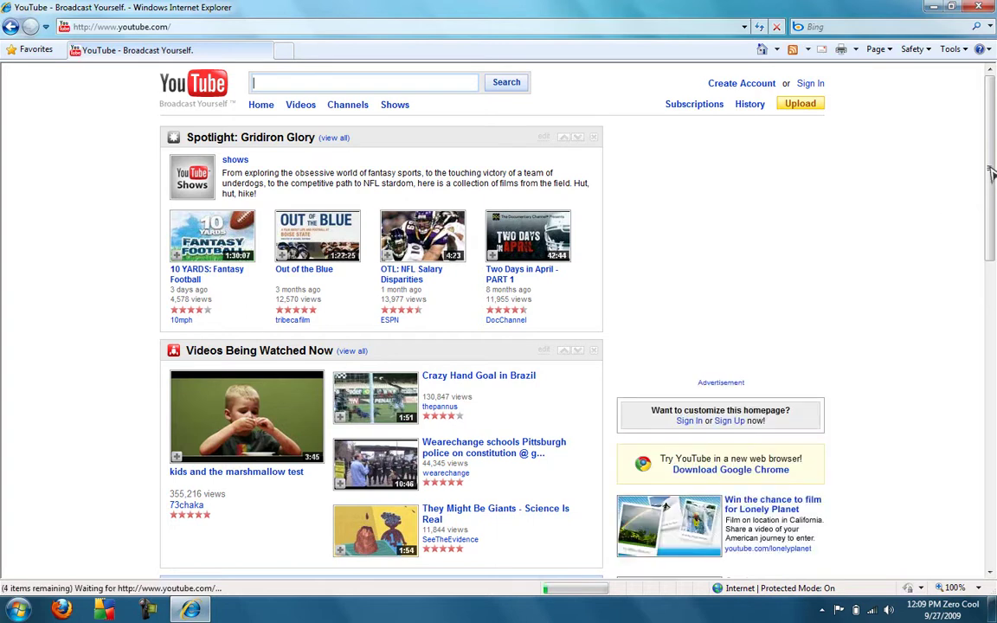
# Step: Look through the YouTube home page's video sections to examine how smoothly the page scrolls
pyautogui.scroll(-1, 992, 171)
pyautogui.scroll(-3, 992, 171)
pyautogui.scroll(2, 596, 291)
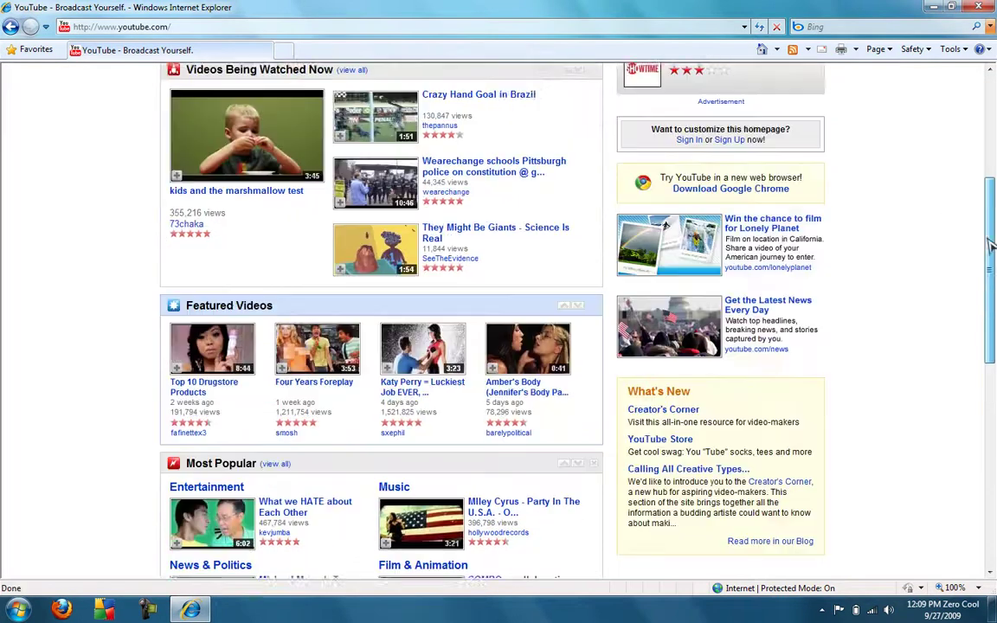
pyautogui.scroll(-4, 17, 277)
pyautogui.scroll(6, 27, 283)
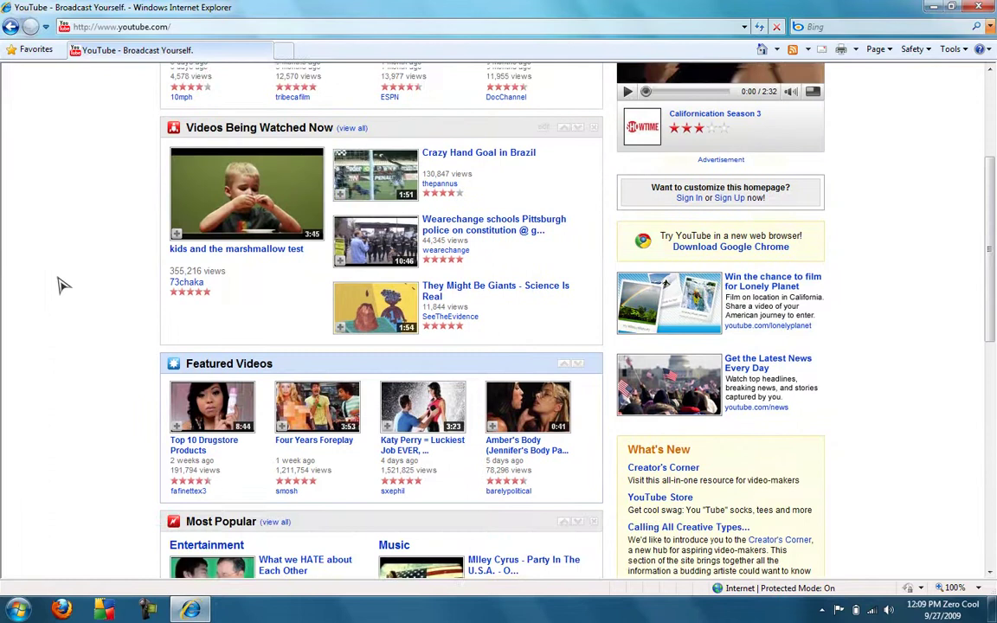
pyautogui.scroll(-5, 52, 257)
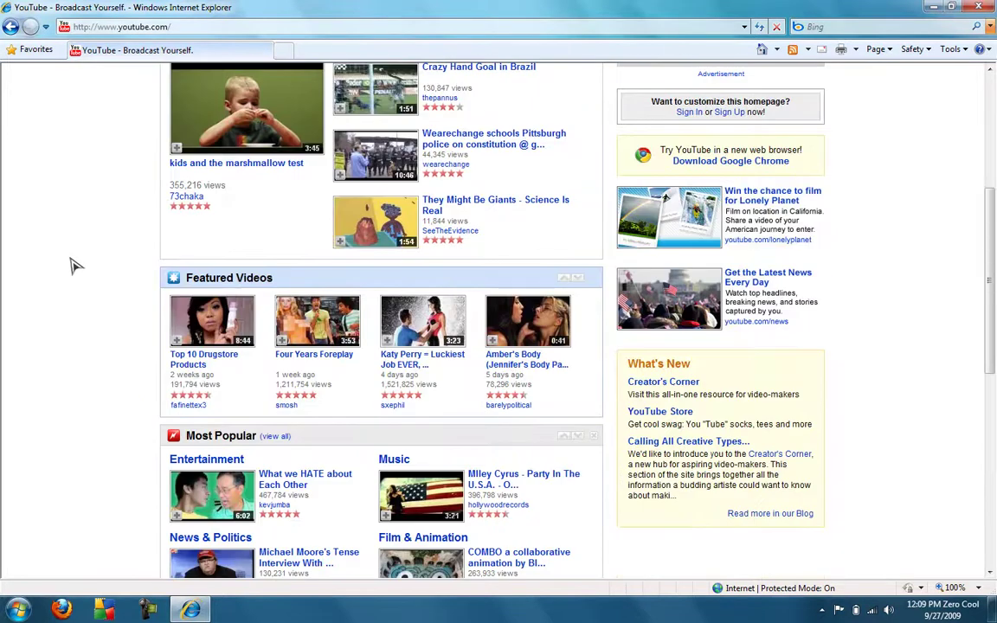
pyautogui.scroll(-8, 75, 274)
pyautogui.scroll(13, 75, 274)
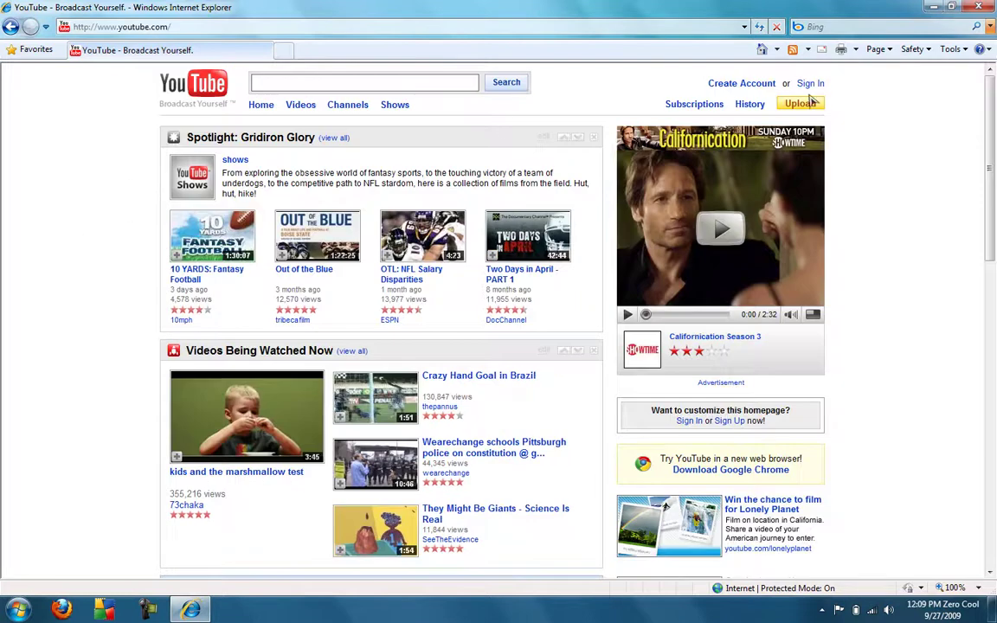
# Step: Sign in to YouTube with the account username and password, keeping Stay signed in enabled and turning off further offers to remember passwords
pyautogui.click(809, 84)
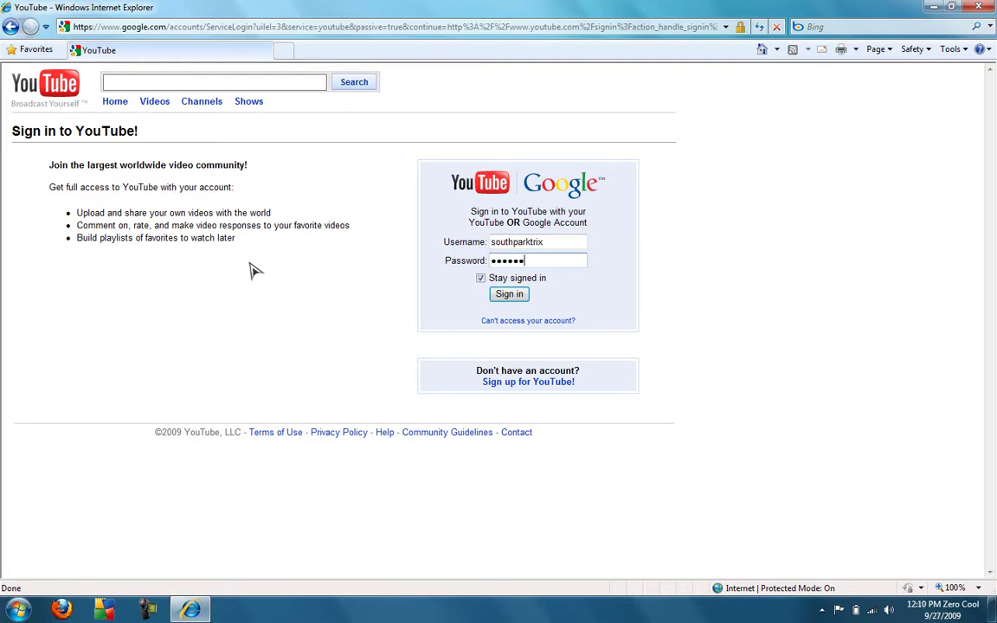
pyautogui.click(502, 296)
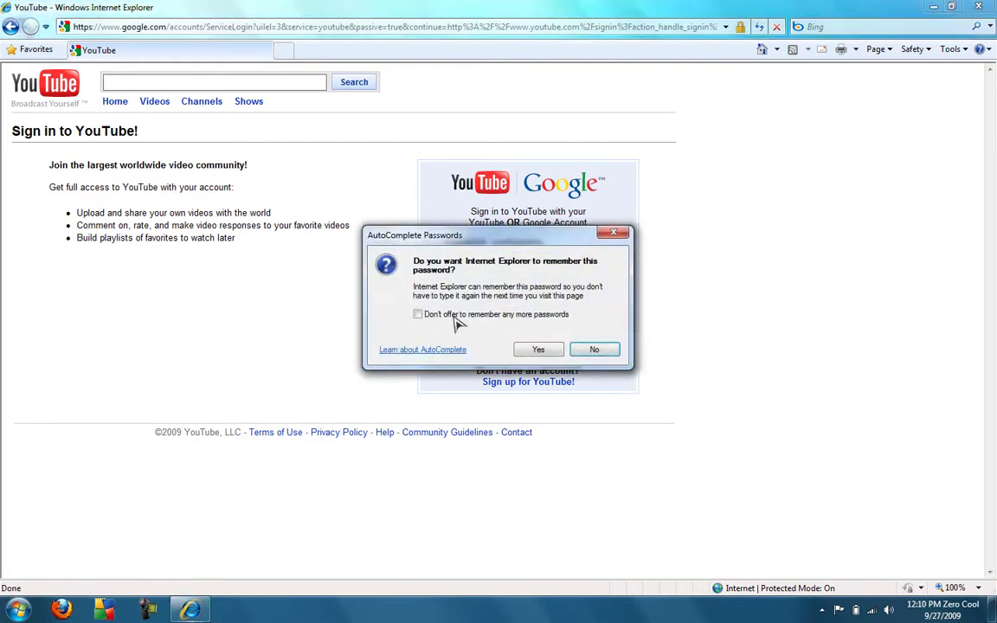
pyautogui.click(450, 316)
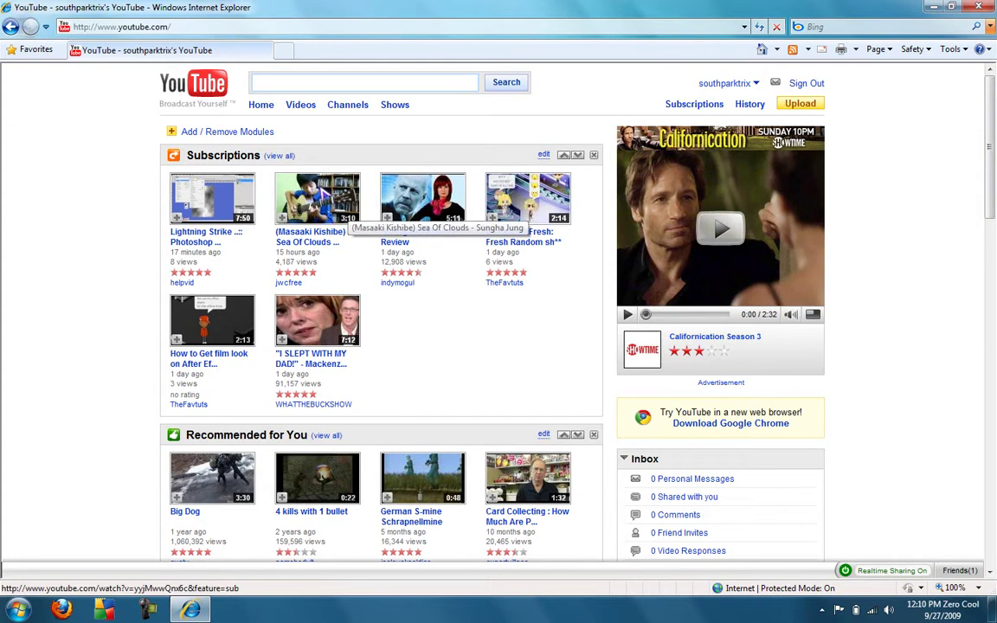
# Step: Open the "Sea Of Clouds" video from the subscriptions and test pausing and resuming its playback, leaving it paused
pyautogui.click(344, 207)
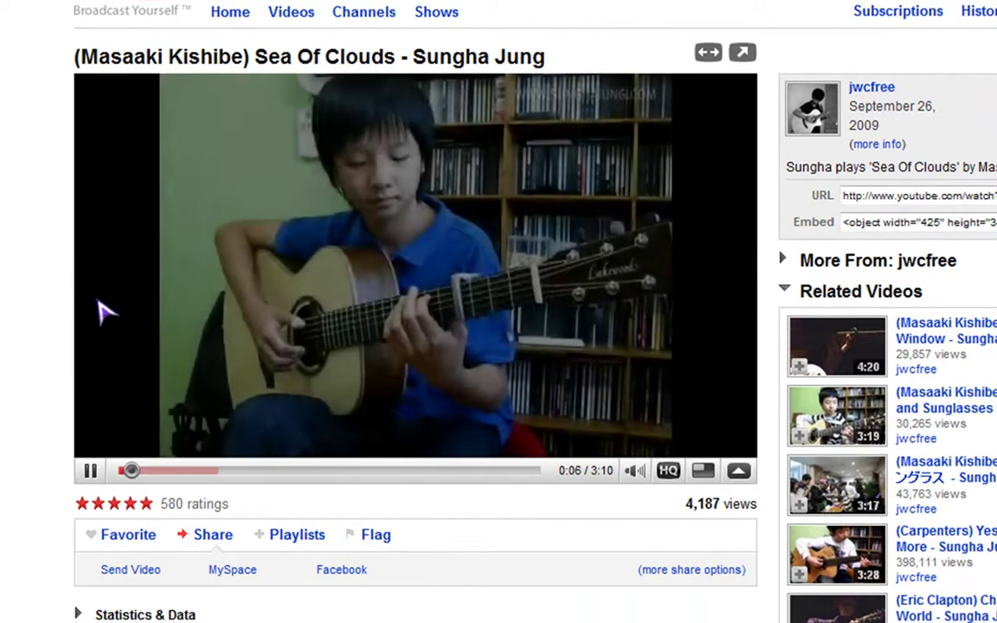
pyautogui.click(99, 305)
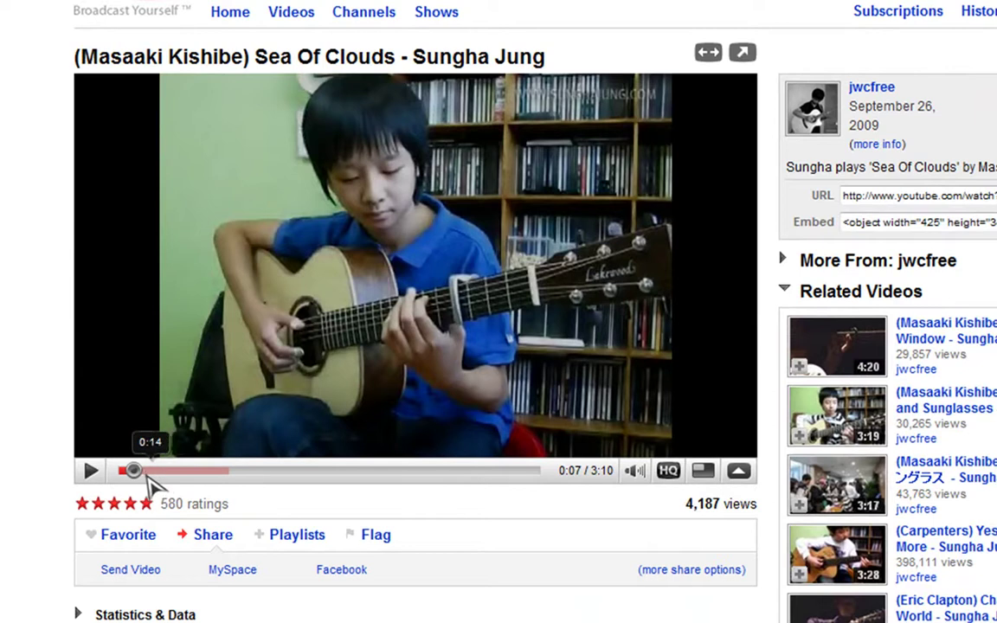
pyautogui.click(83, 253)
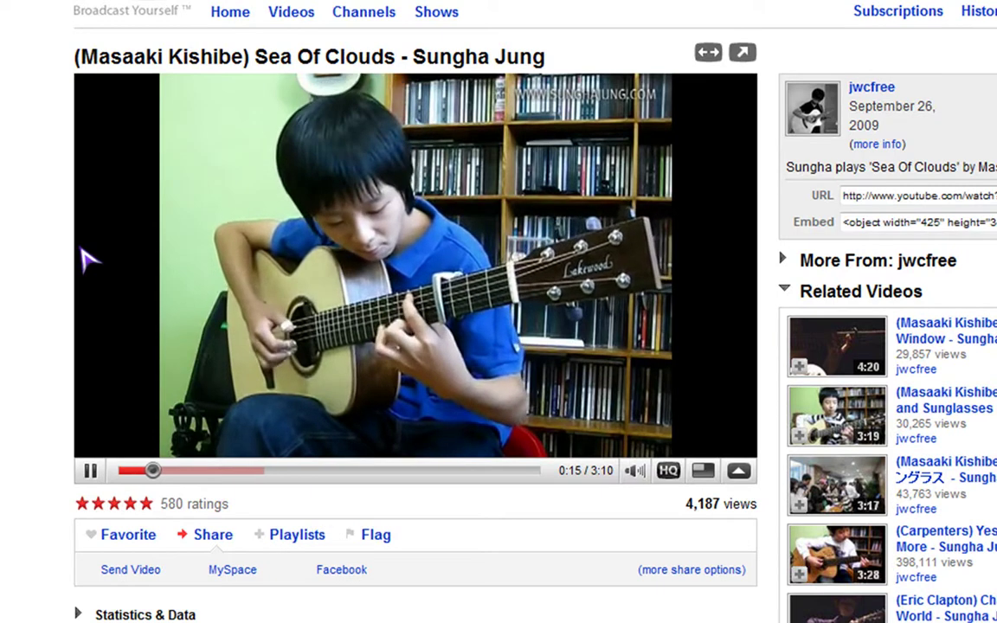
pyautogui.click(89, 258)
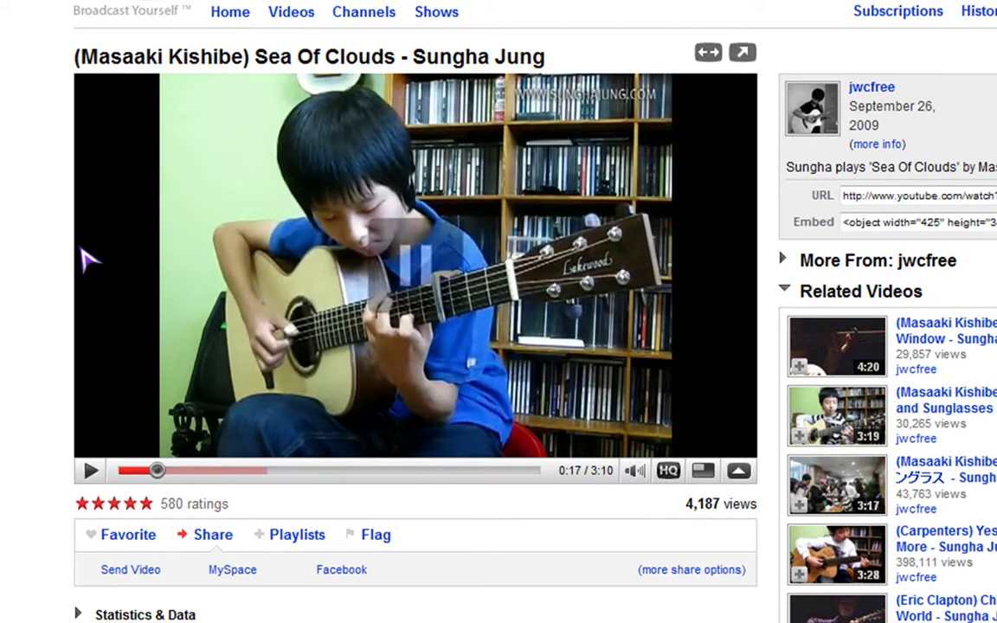
# Step: Test pausing the "Sea Of Clouds" video in HQ playback and close the browser window
pyautogui.click(668, 470)
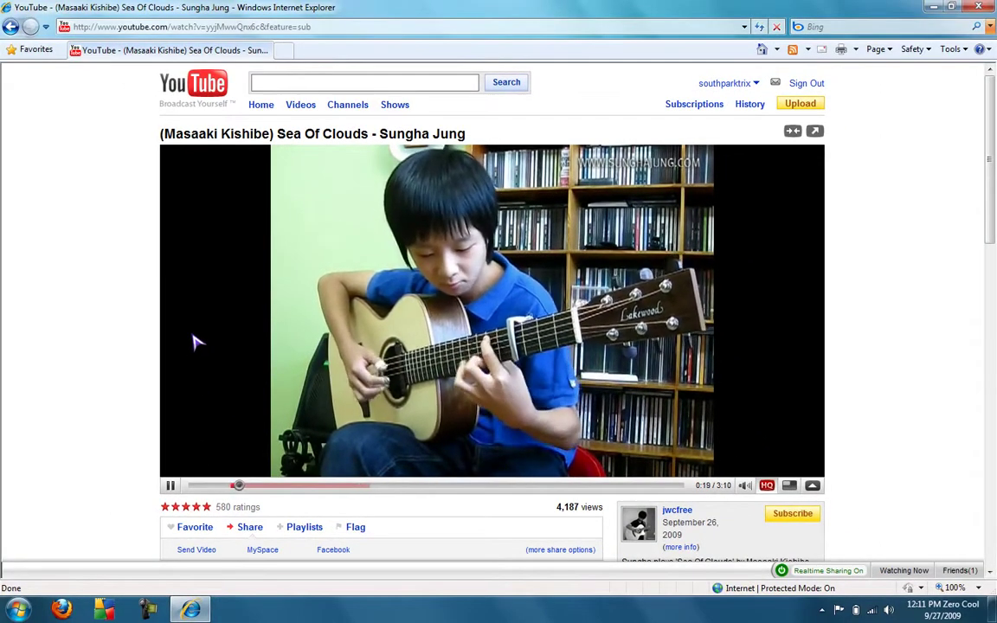
pyautogui.click(192, 323)
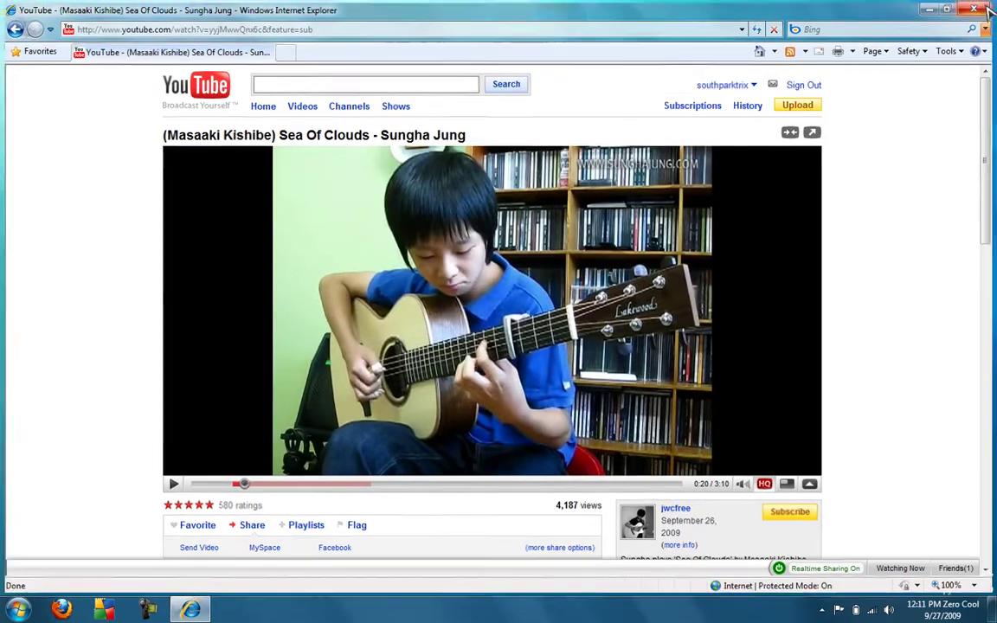
pyautogui.hotkey('alt', 'F4')
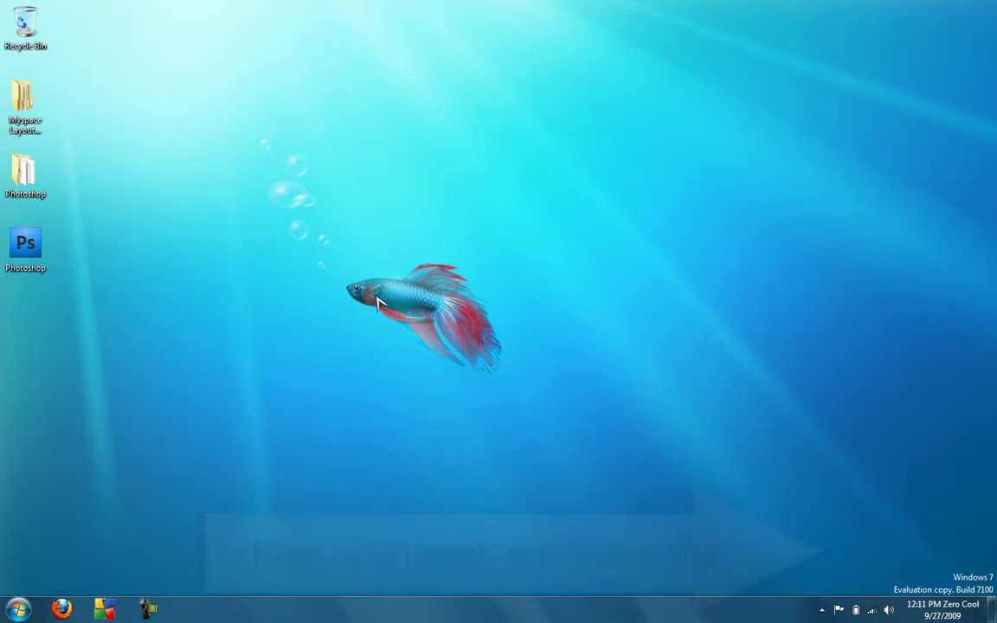